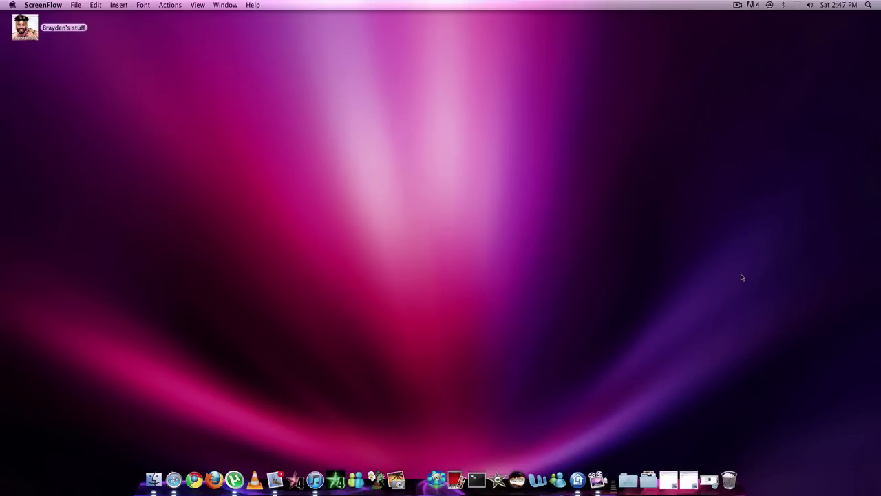
# Step: View the Call of Duty 5 Mac and Stuffit Deluxe 2010 torrent pages in Safari, and close the browser window
pyautogui.click(173, 479)
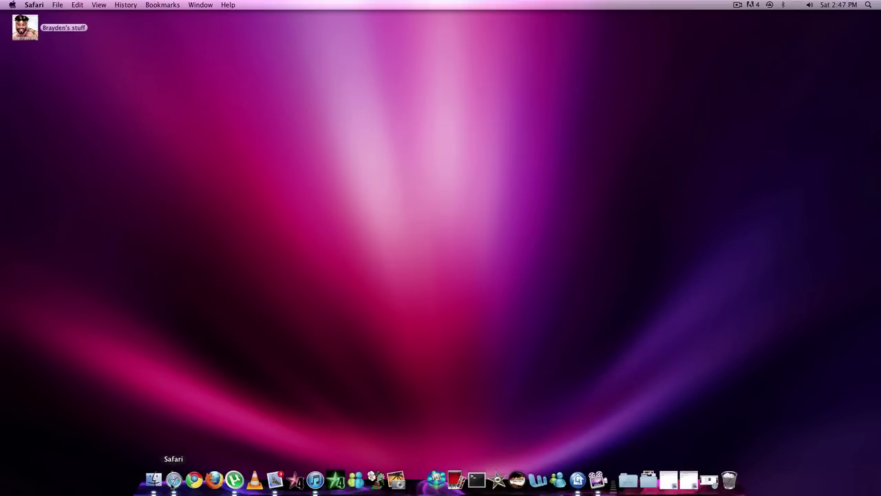
pyautogui.click(76, 48)
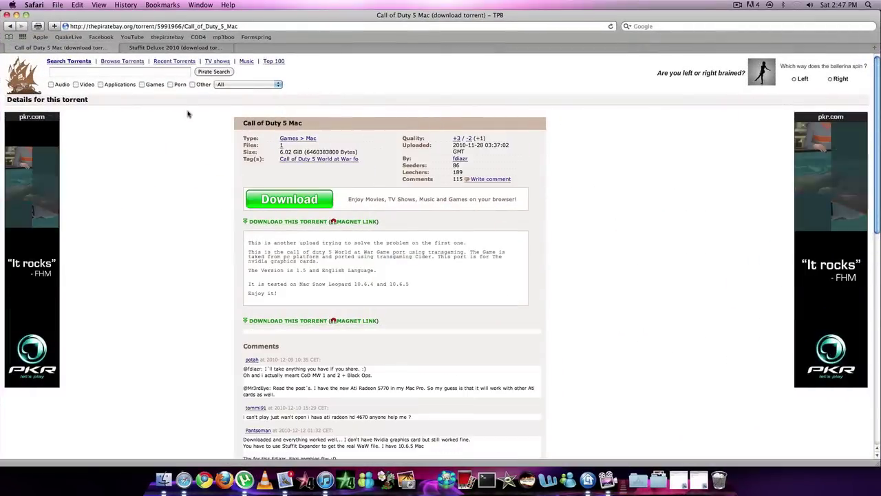
pyautogui.click(176, 47)
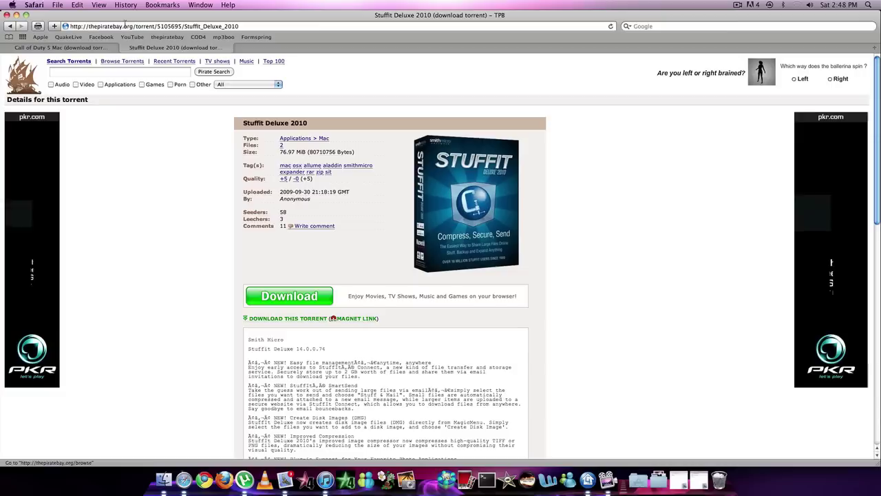
pyautogui.click(62, 48)
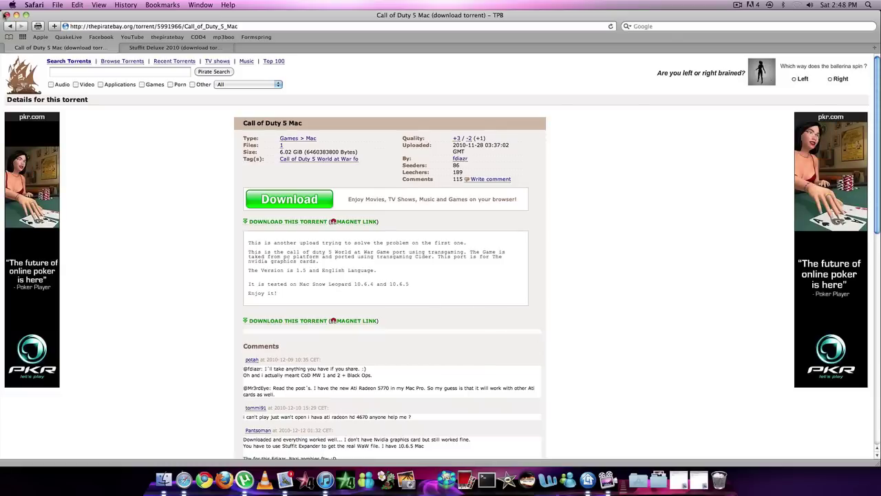
pyautogui.click(6, 15)
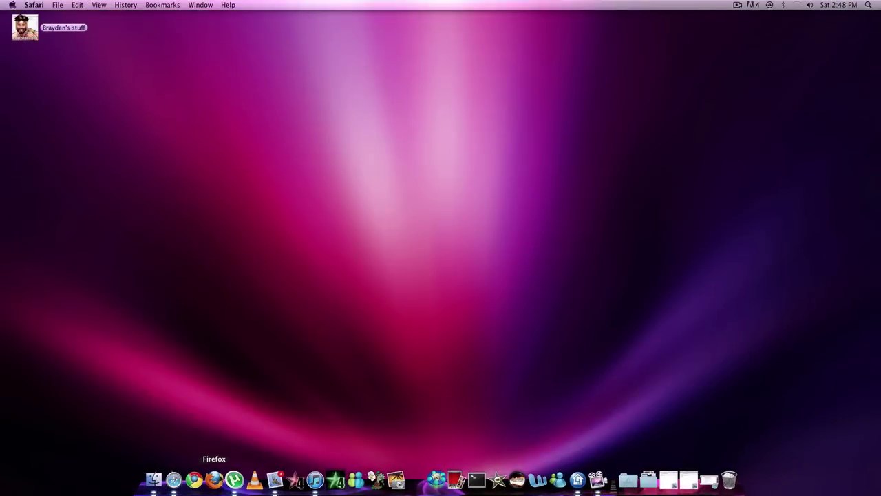
# Step: Switch to µTorrent, show the finished CODWAW download's location in Finder, and close both windows
pyautogui.click(234, 479)
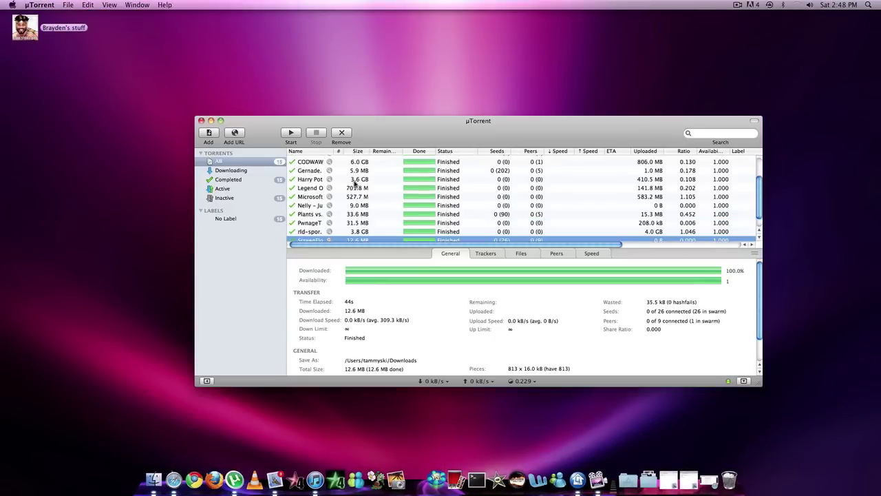
pyautogui.scroll(3, 355, 183)
pyautogui.click(313, 195)
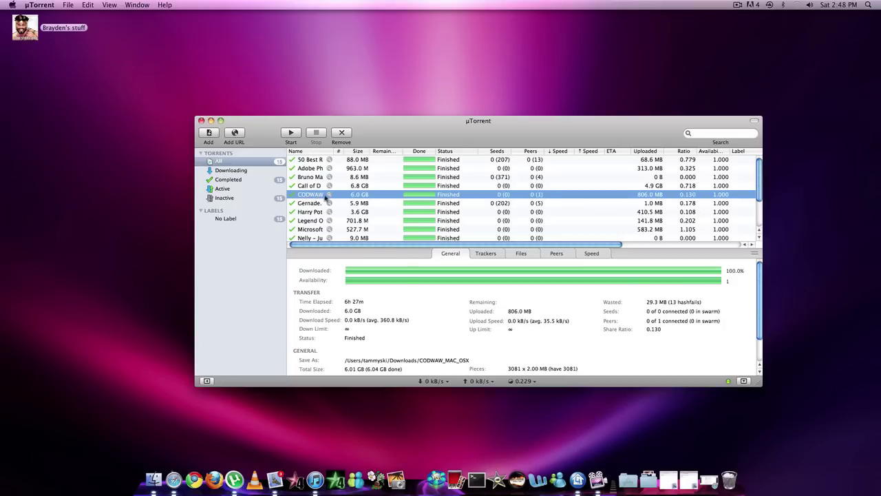
pyautogui.click(329, 196)
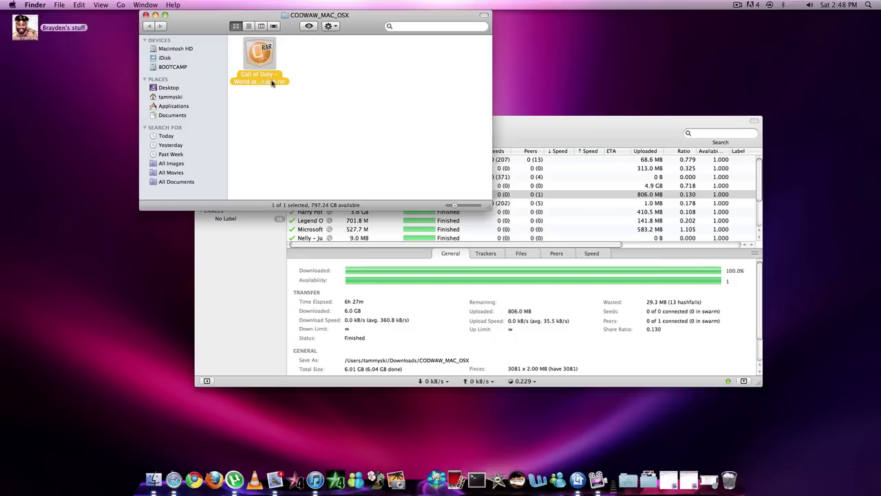
pyautogui.click(145, 14)
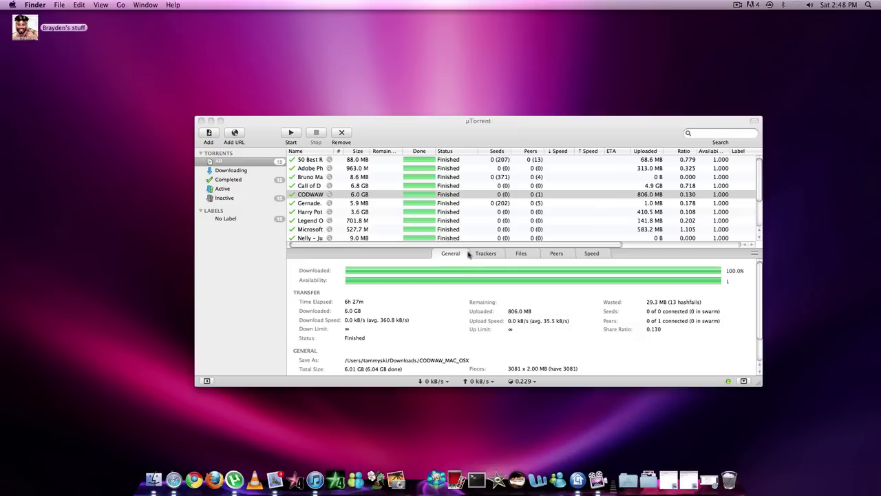
pyautogui.click(201, 121)
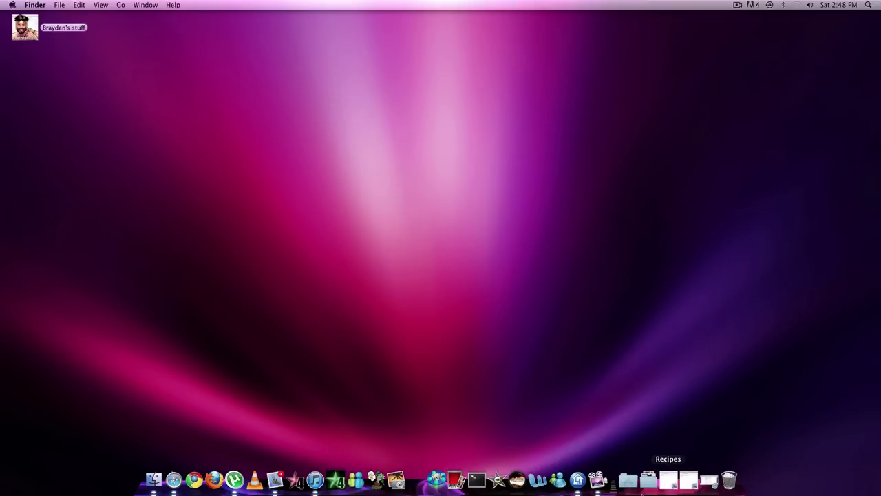
# Step: Launch StuffIt Expander, reveal the CODWAW download from µTorrent in Finder, and close the µTorrent window
pyautogui.click(585, 486)
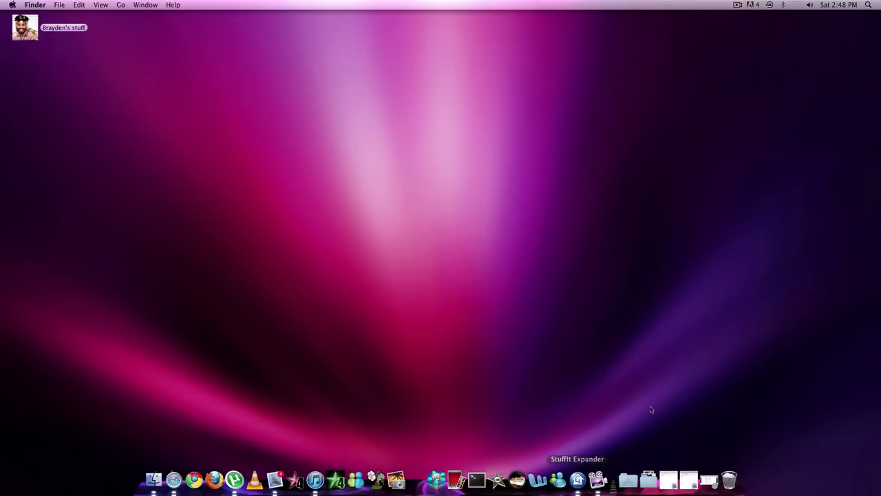
pyautogui.click(234, 480)
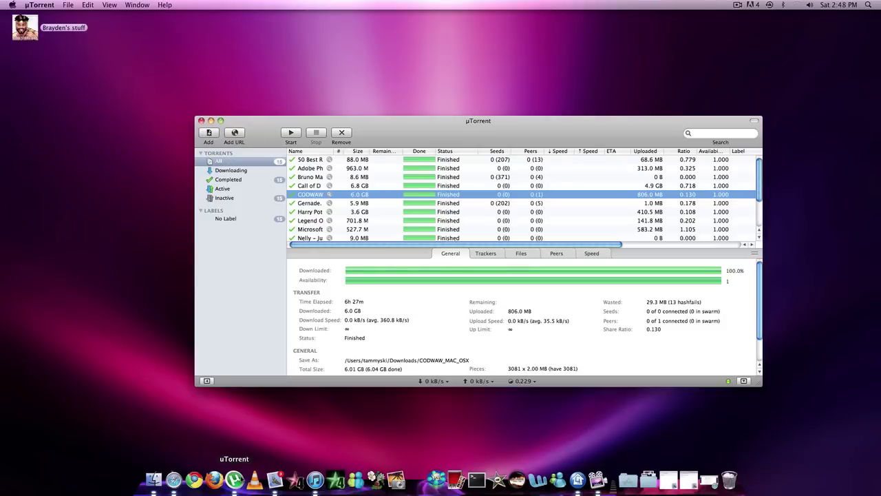
pyautogui.click(329, 195)
pyautogui.click(237, 272)
pyautogui.click(202, 120)
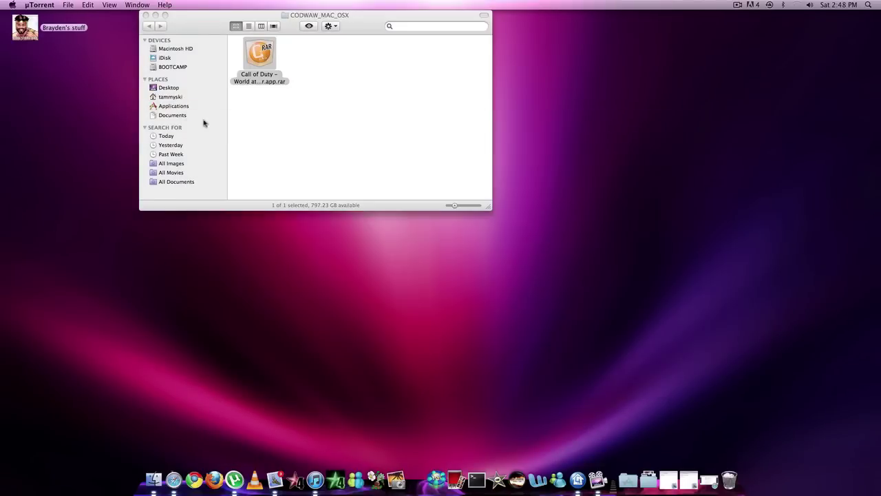
# Step: Try to expand the Call of Duty World at War .rar archive with StuffIt Expander, reviewing the destination folder choices
pyautogui.click(281, 83)
pyautogui.moveTo(263, 60); pyautogui.dragTo(581, 475)
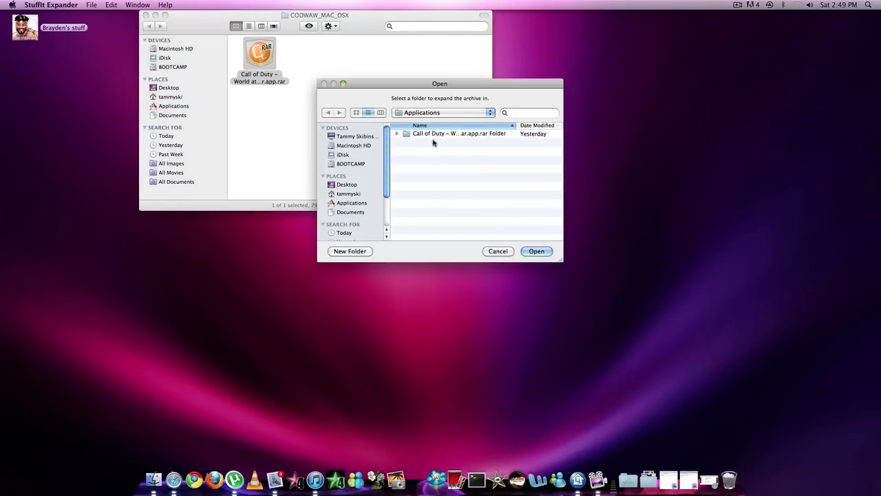
pyautogui.click(436, 115)
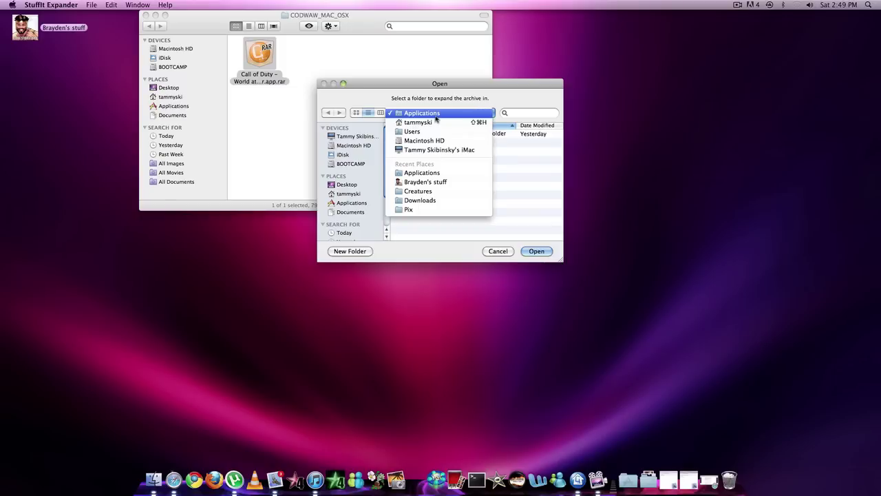
pyautogui.click(539, 213)
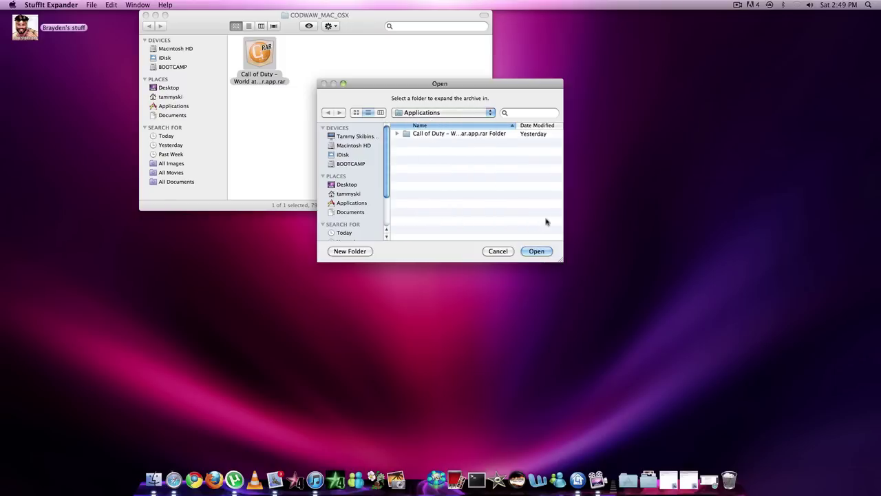
pyautogui.click(505, 249)
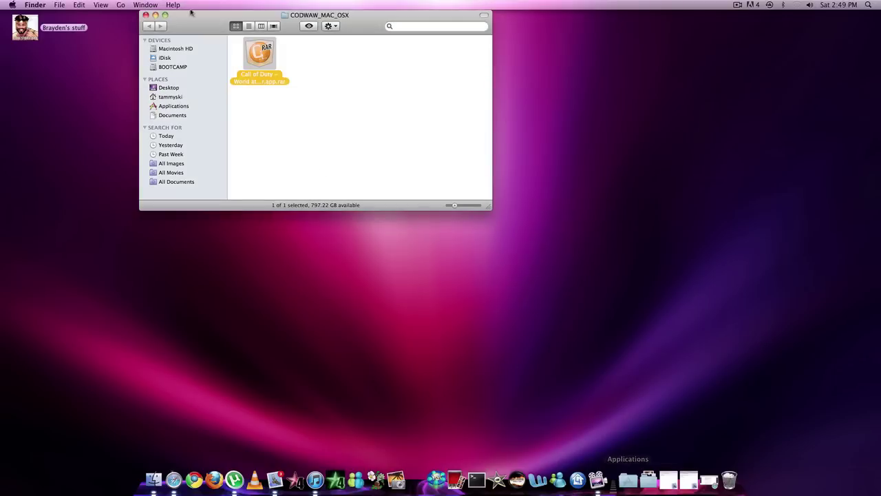
pyautogui.click(146, 14)
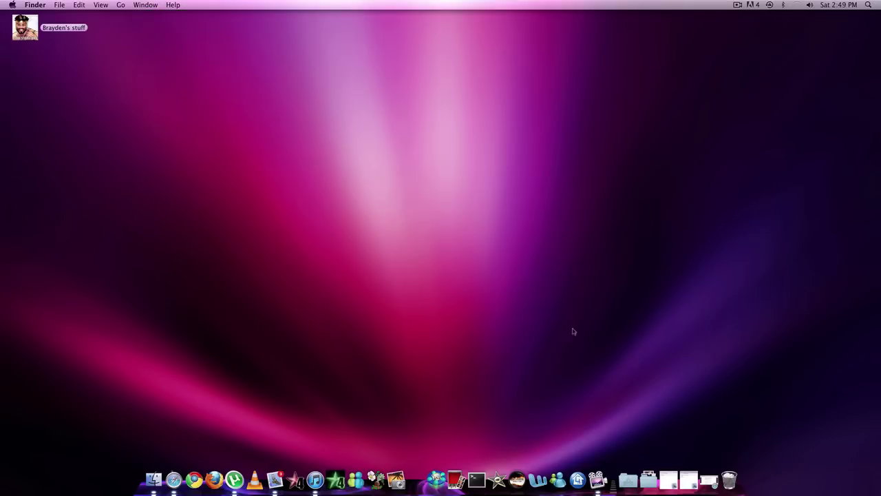
# Step: Look through the Applications folder and the personal folder on the desktop for the extracted game
pyautogui.click(628, 480)
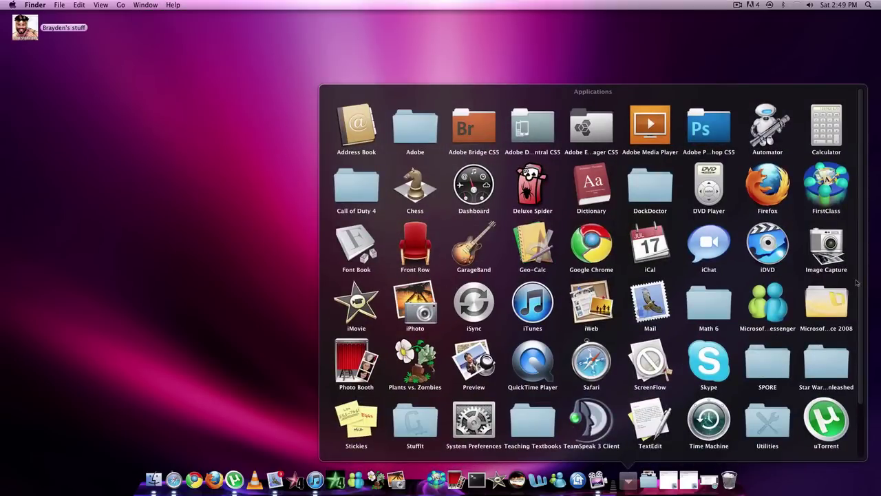
pyautogui.scroll(-2, 858, 282)
pyautogui.scroll(2, 608, 398)
pyautogui.click(183, 311)
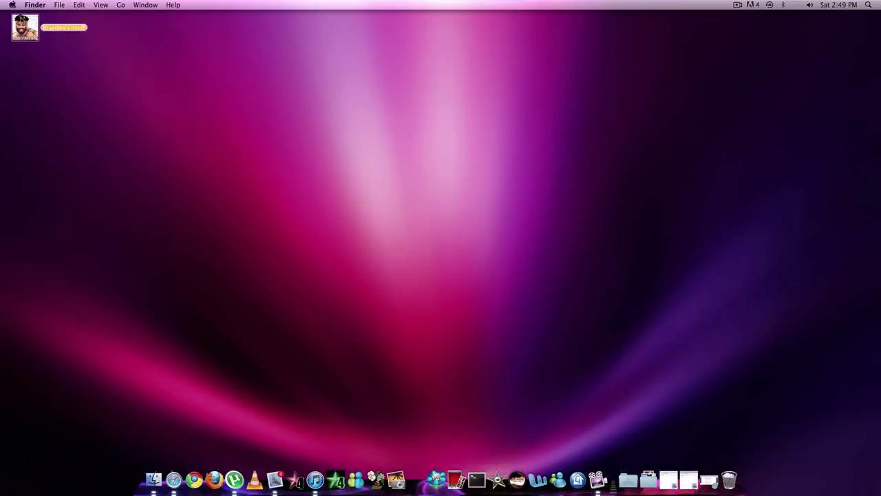
pyautogui.press('super+o')
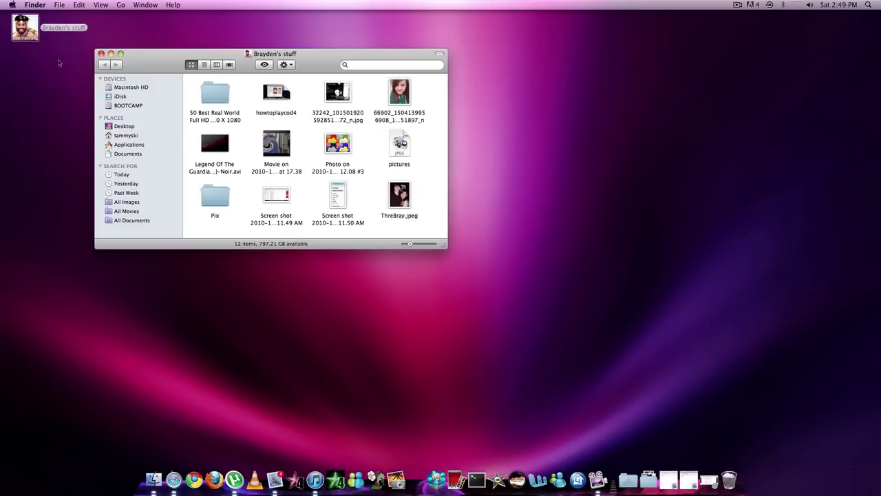
pyautogui.click(101, 54)
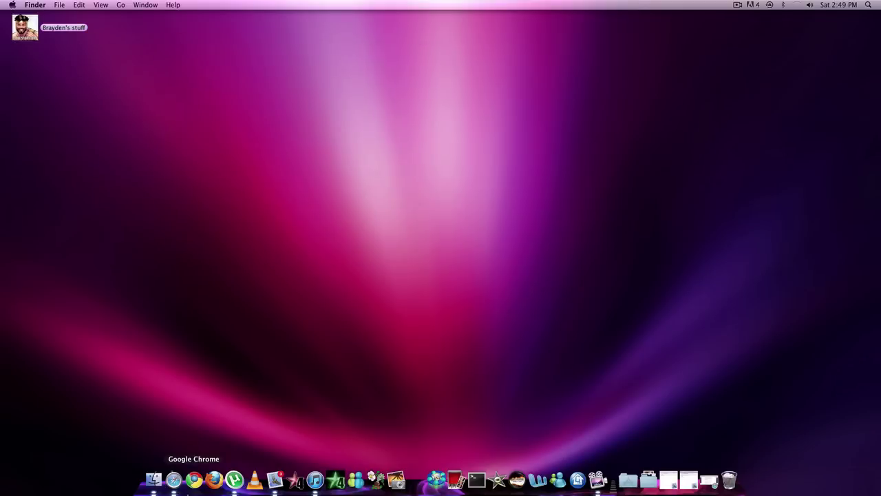
# Step: Search this Mac for "call of duty" in Finder and open the Call of Duty – World at War.app.rar Folder
pyautogui.click(154, 480)
pyautogui.click(604, 154)
pyautogui.write('call of')
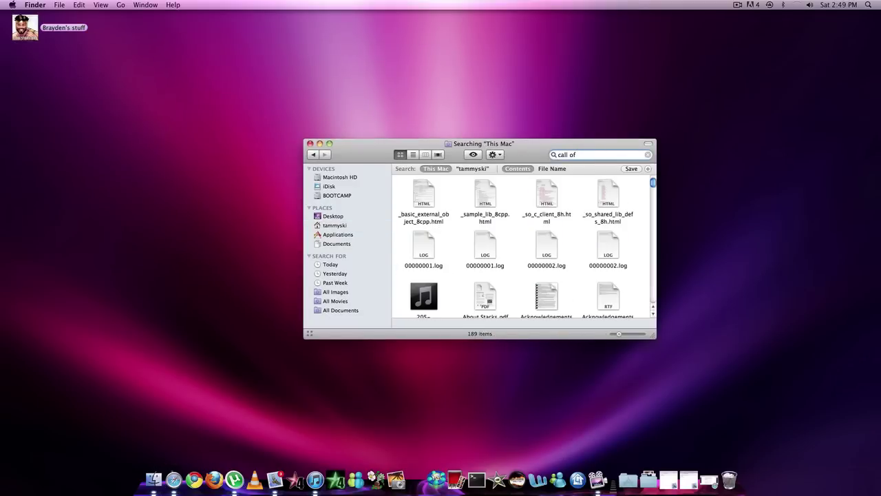
pyautogui.write(' duty')
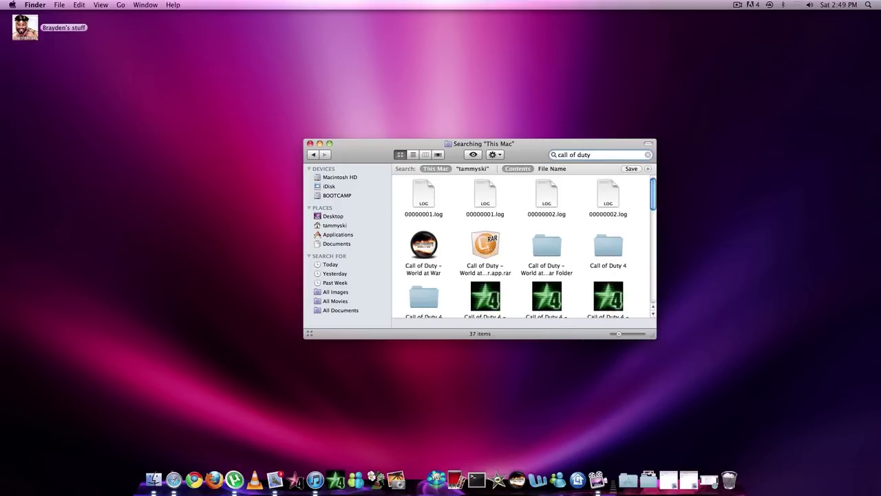
pyautogui.click(558, 253)
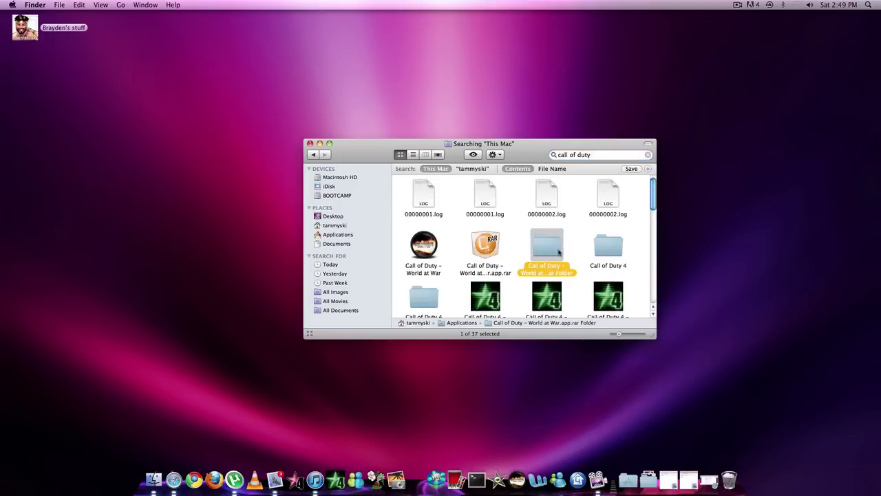
pyautogui.doubleClick(556, 253)
# Step: Examine the World at War and CoD WaW Multiplayer apps in the extracted folder, and close the Finder window
pyautogui.moveTo(551, 213); pyautogui.dragTo(434, 200)
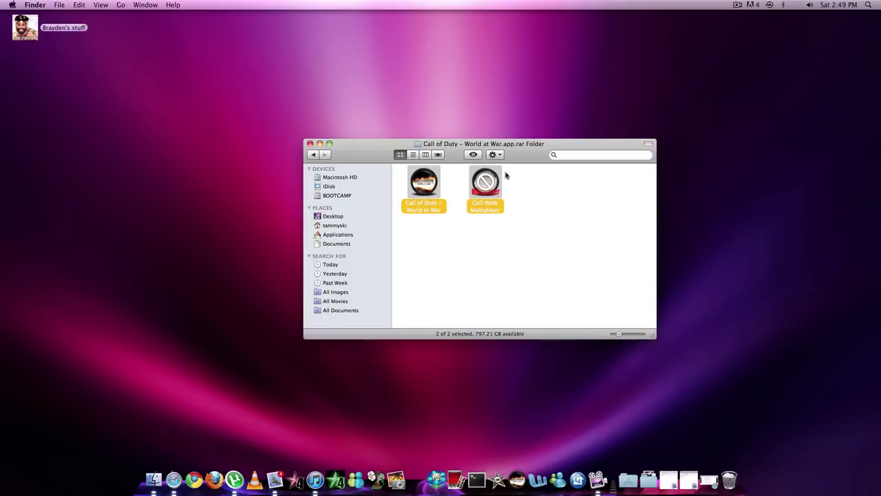
pyautogui.click(489, 273)
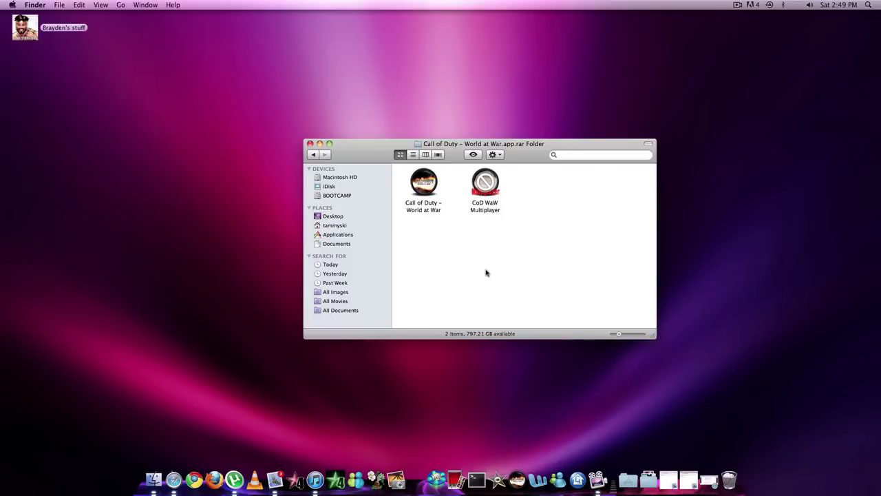
pyautogui.moveTo(415, 179)
pyautogui.mouseDown()
pyautogui.moveTo(430, 209)
pyautogui.moveTo(415, 185)
pyautogui.mouseUp()
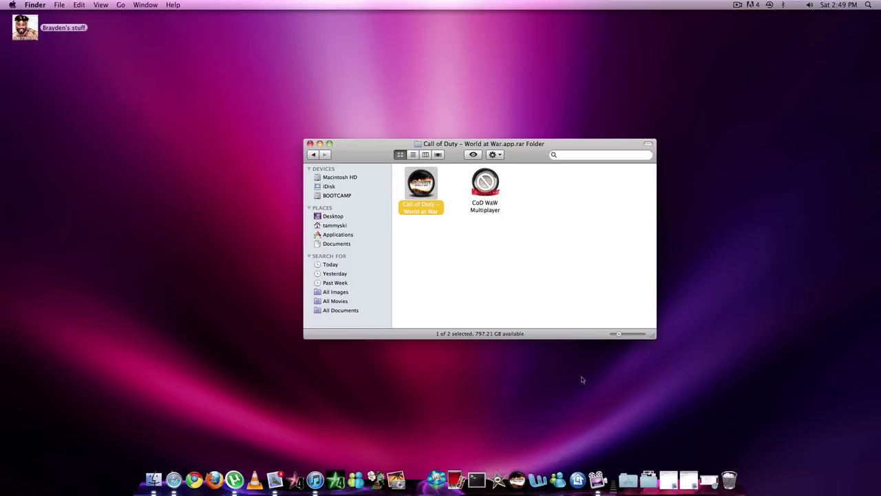
pyautogui.click(731, 421)
pyautogui.moveTo(630, 351); pyautogui.dragTo(859, 471)
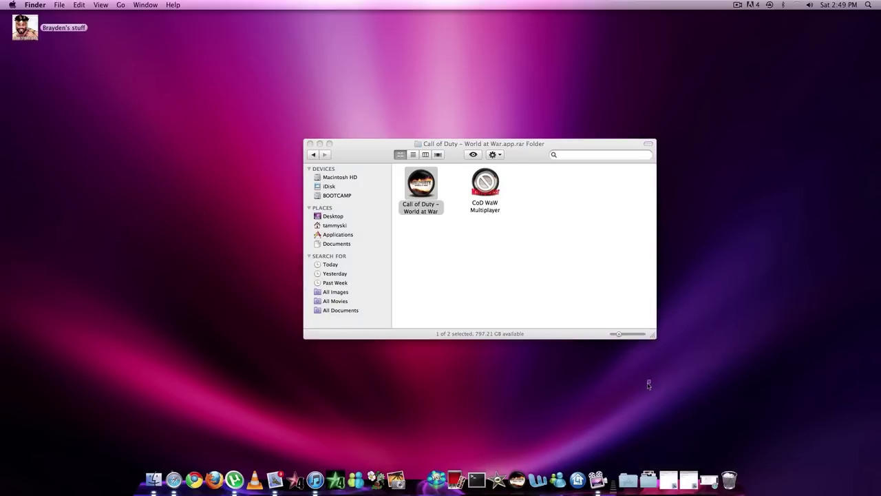
pyautogui.click(310, 143)
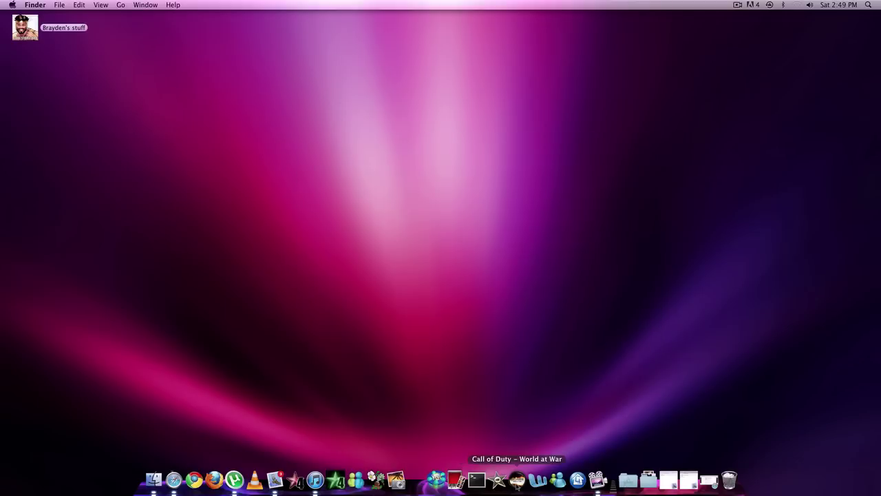
# Step: Look over the installed programs in the Applications folder and close it again
pyautogui.click(520, 482)
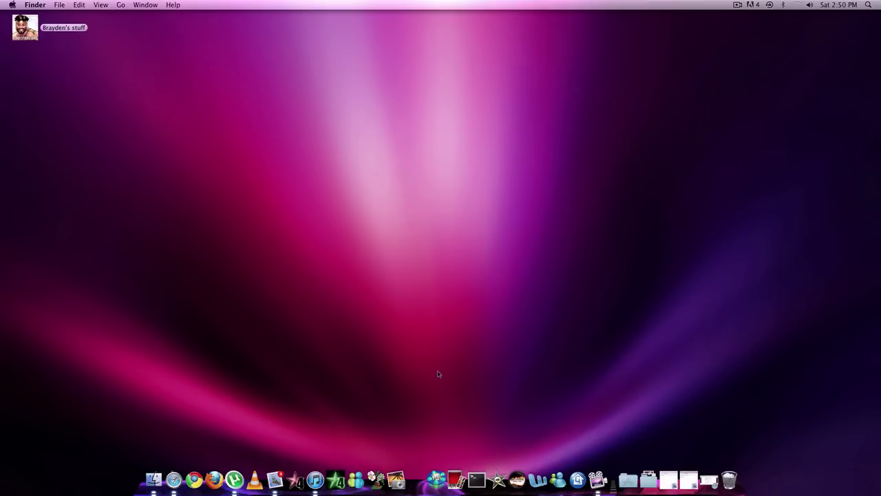
pyautogui.click(634, 488)
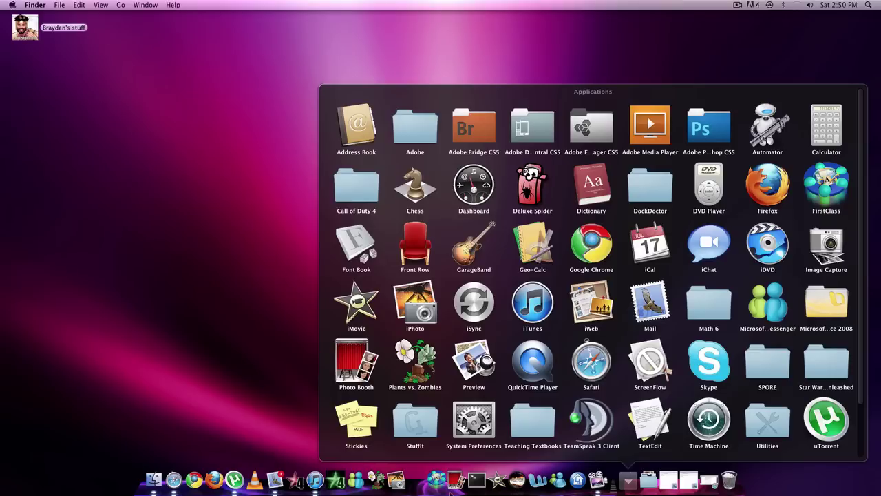
pyautogui.click(244, 367)
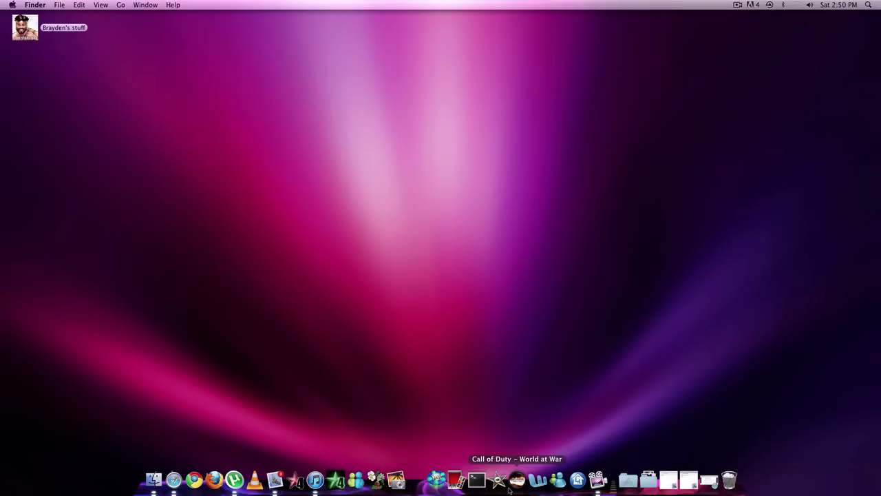